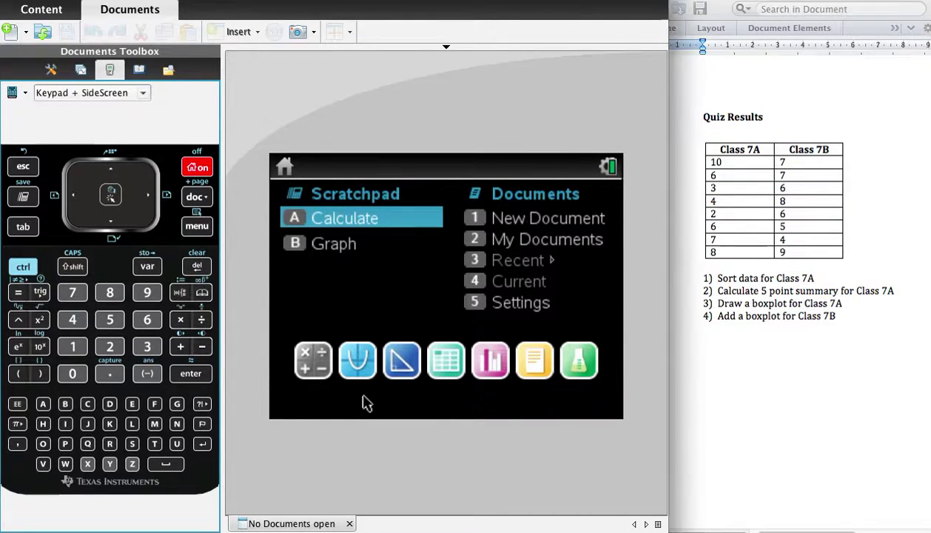
Step: Start a new document with a Lists & Spreadsheet page and name column A class7a
click(532, 218)
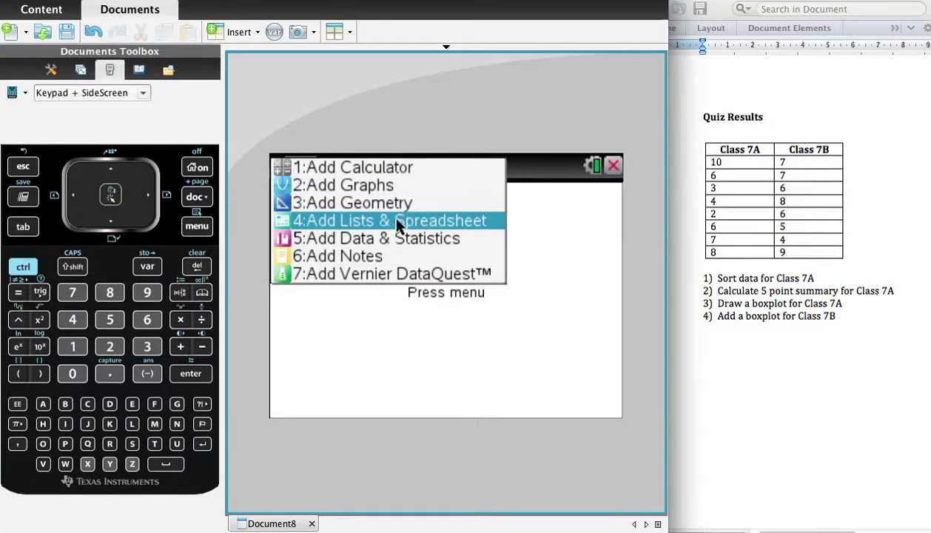
click(371, 225)
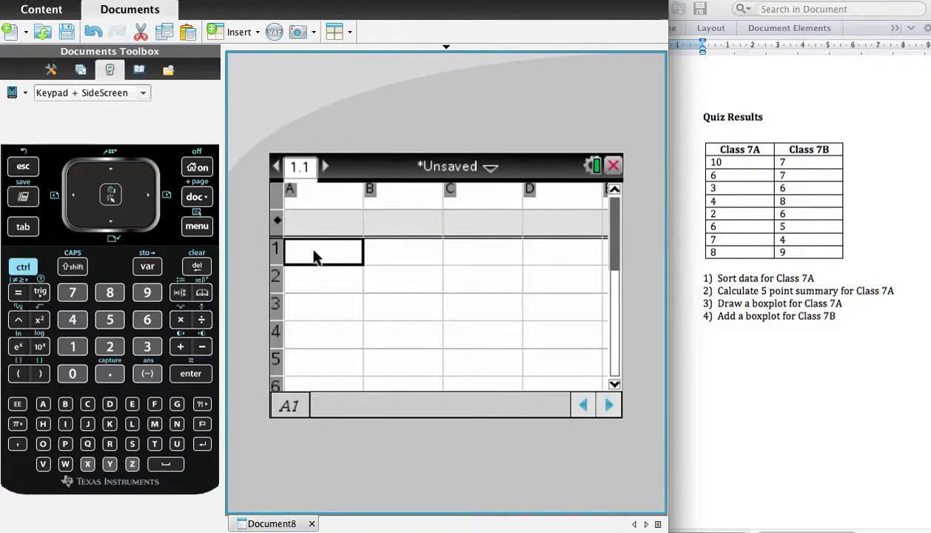
click(309, 194)
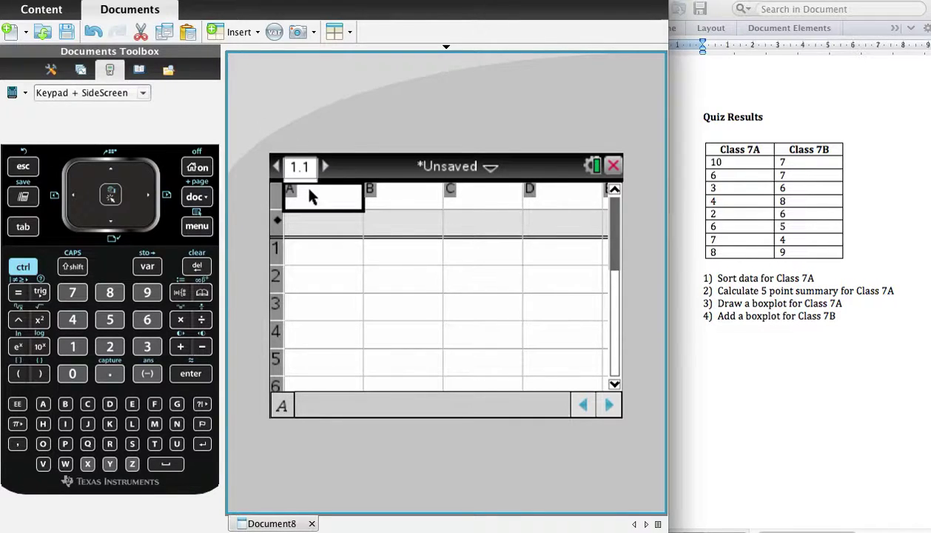
text(clas)
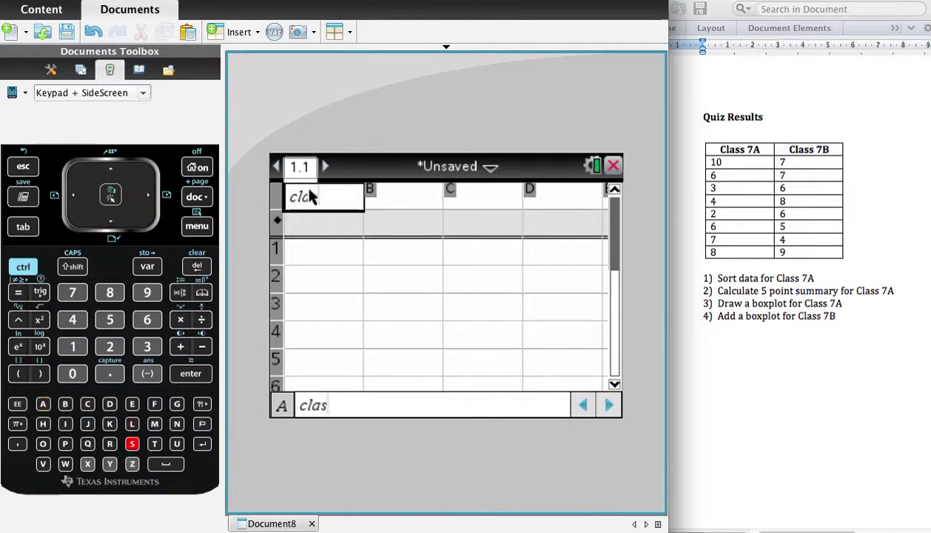
text(s7a)
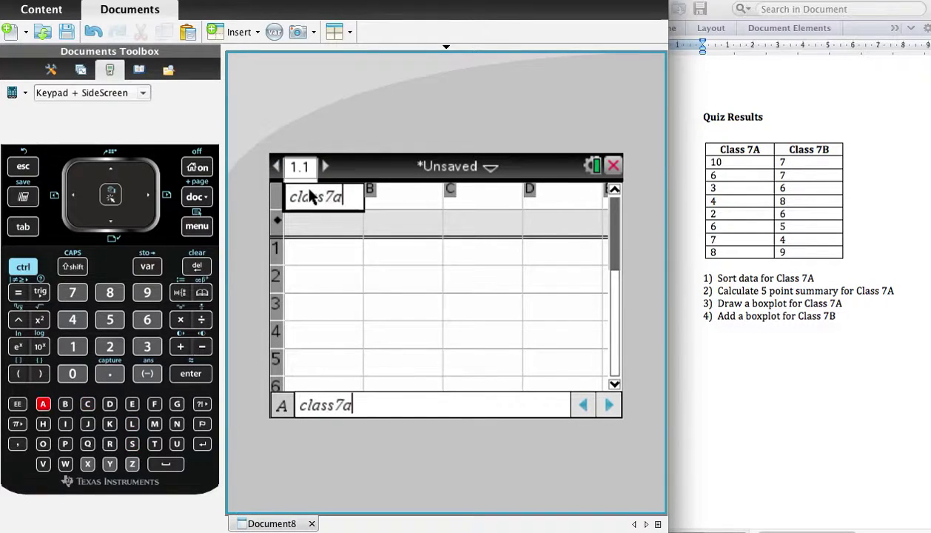
click(323, 252)
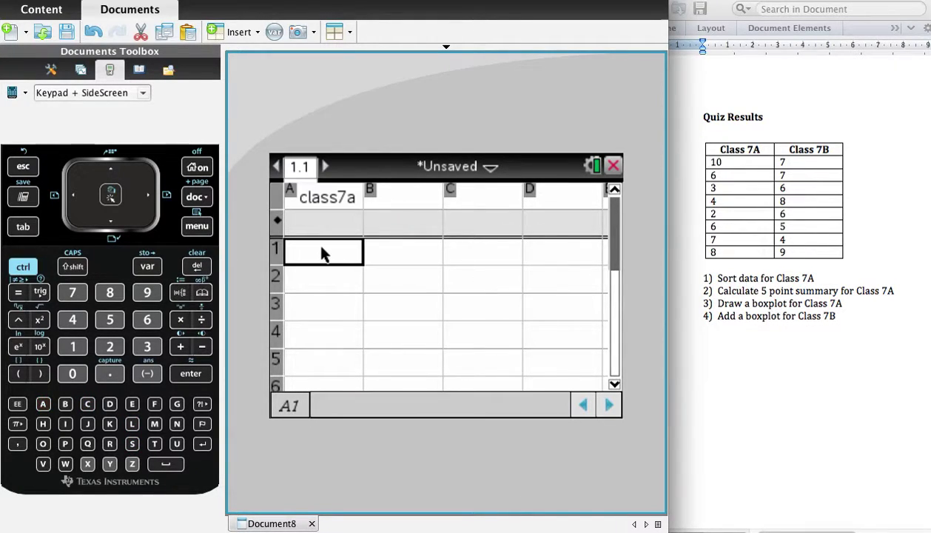
Step: Enter the Class 7A scores 10, 6, 3, 4, 2, 6, 7, 8 down column A
text(10)
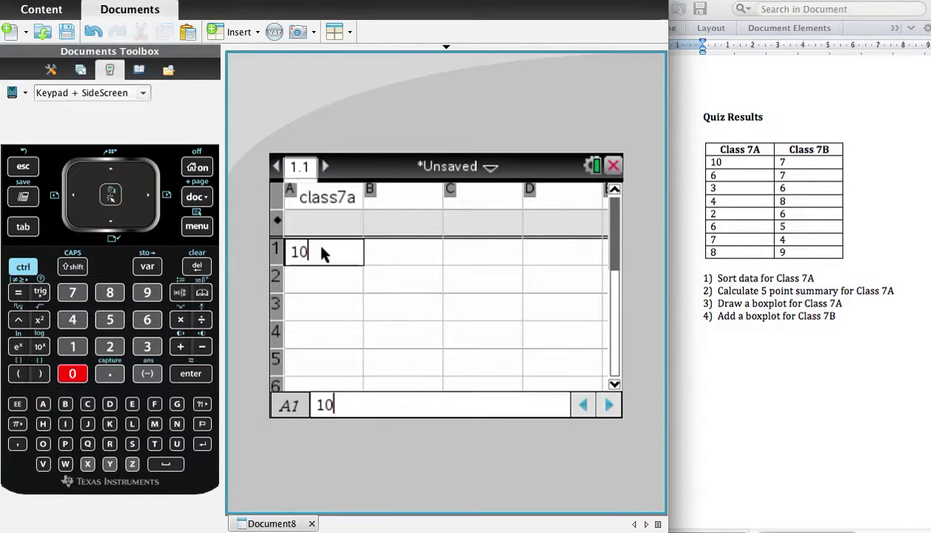
key(Down)
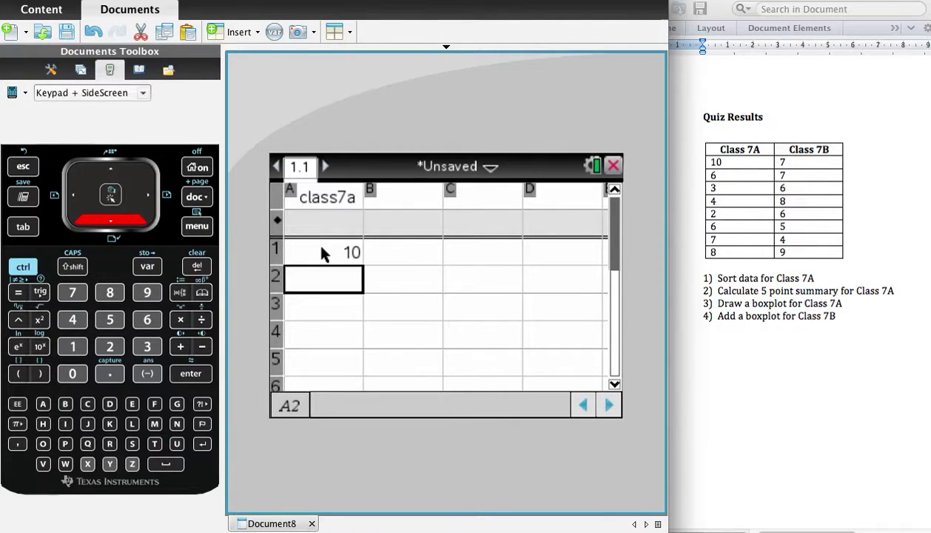
text(6)
key(Down)
text(3)
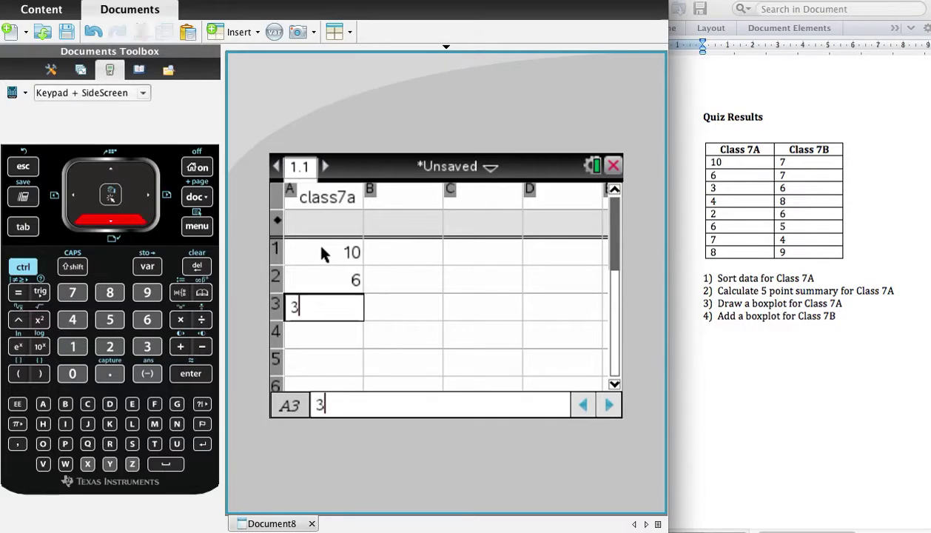
key(Down)
text(4)
key(Down)
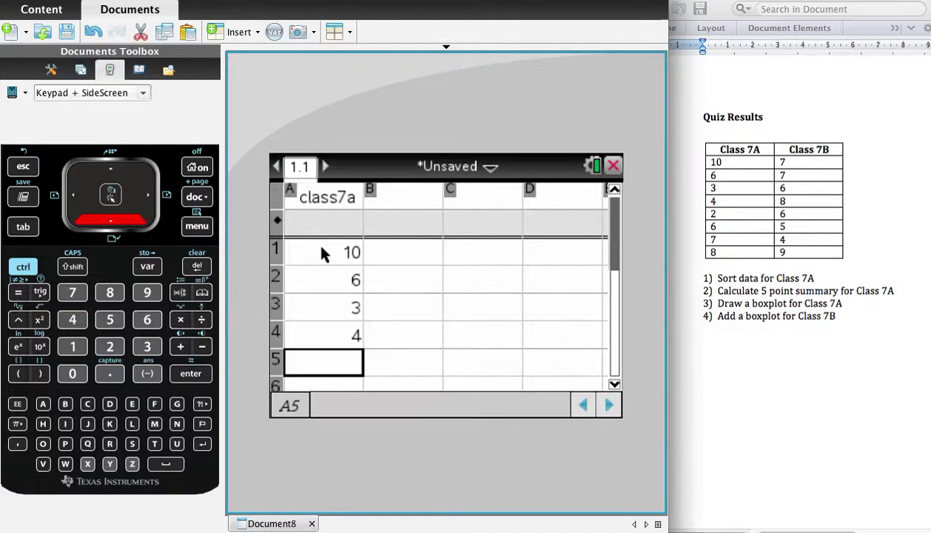
text(2)
key(Down)
text(6)
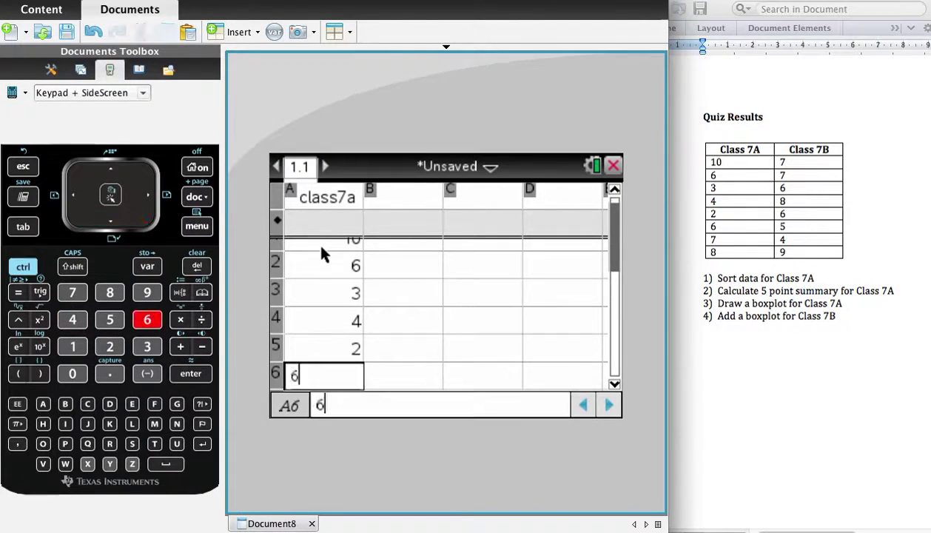
key(Down)
text(7)
key(Down)
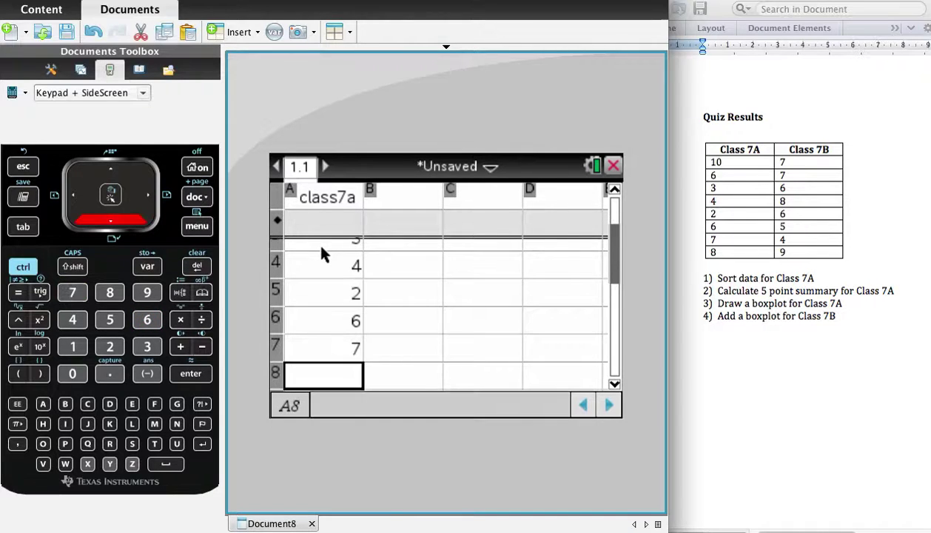
text(8)
key(Down)
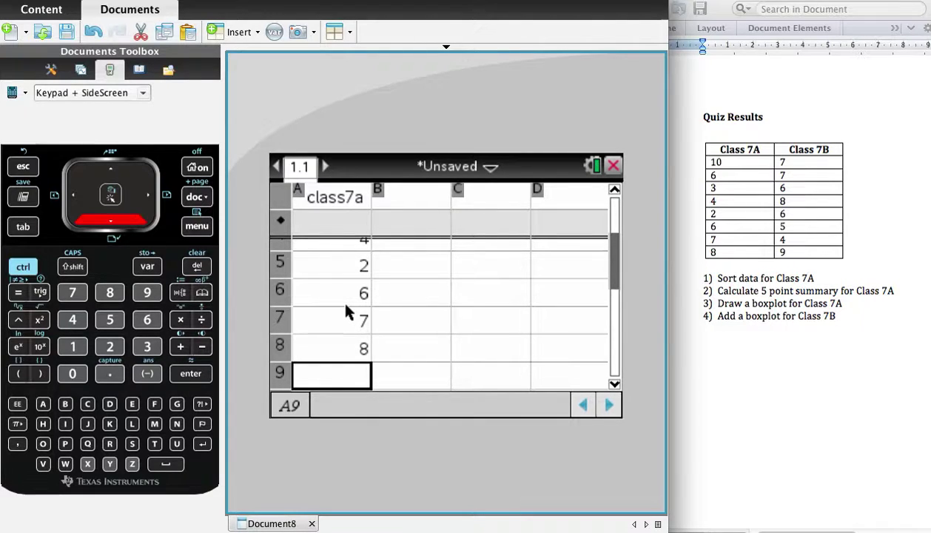
Step: Sort the whole class7a column ascending so it reads 2, 3, 4, 6, 6, 7, 8, 10
click(336, 197)
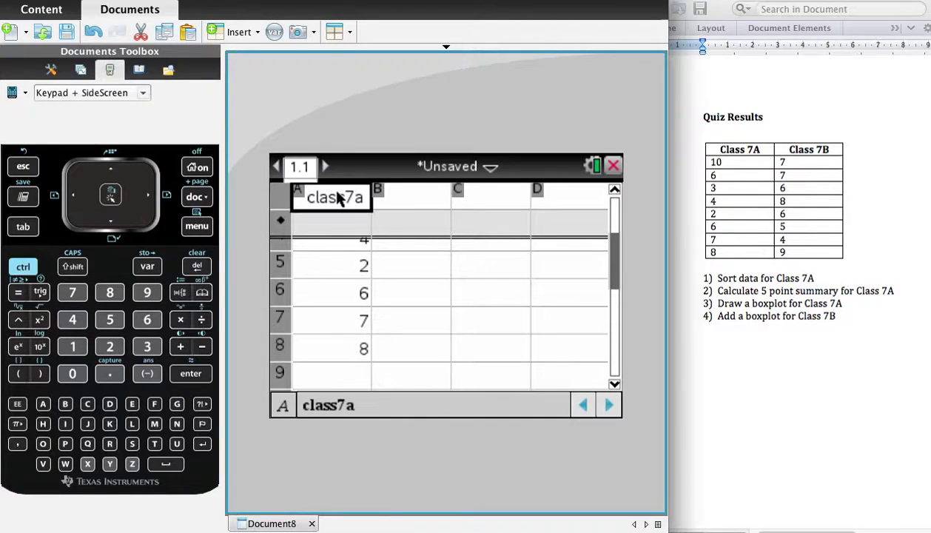
click(113, 172)
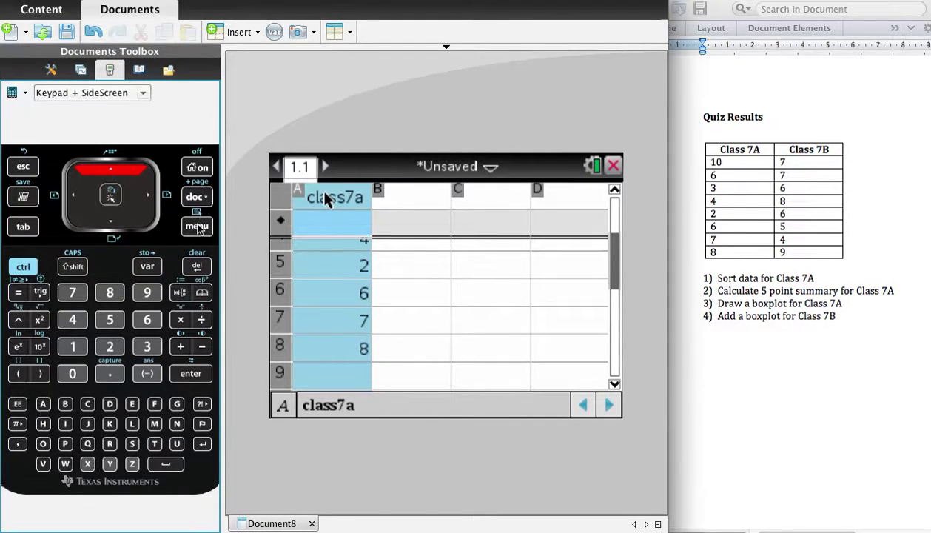
click(197, 226)
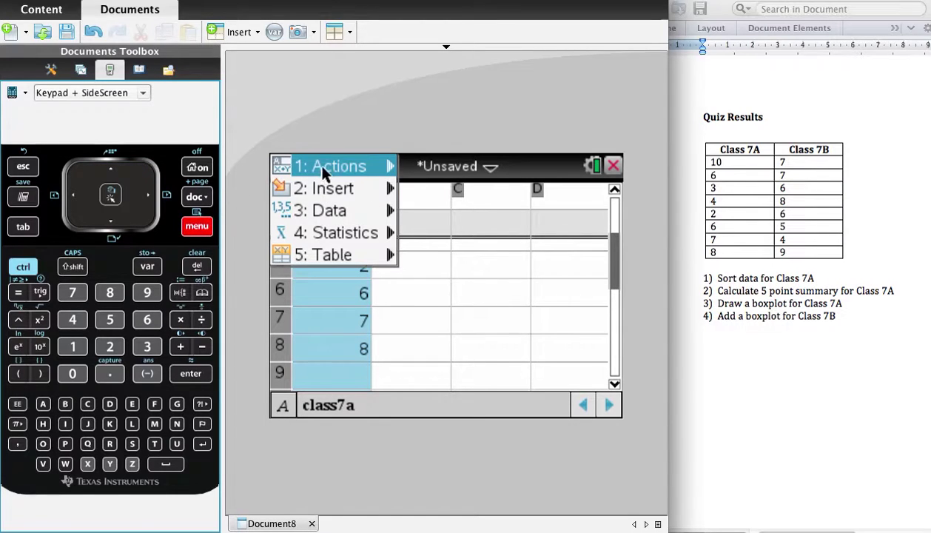
click(321, 168)
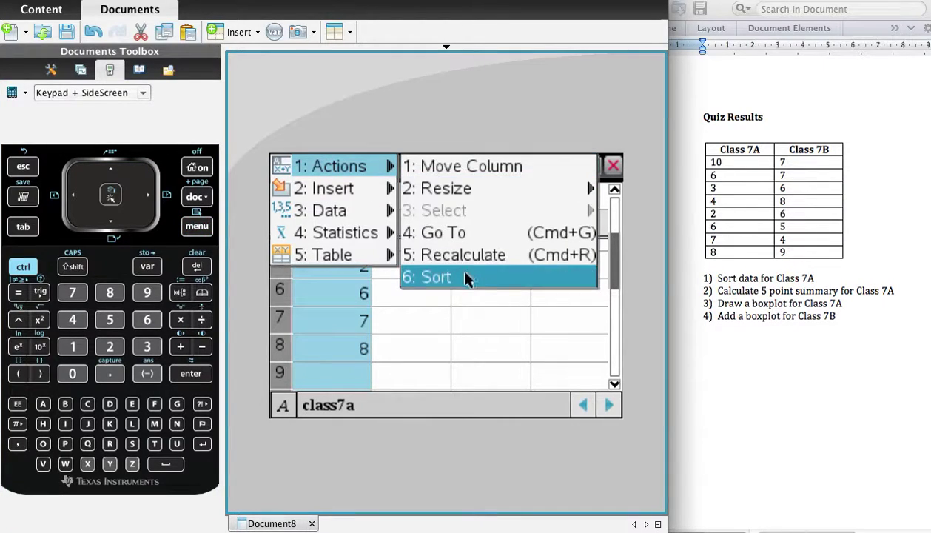
click(436, 279)
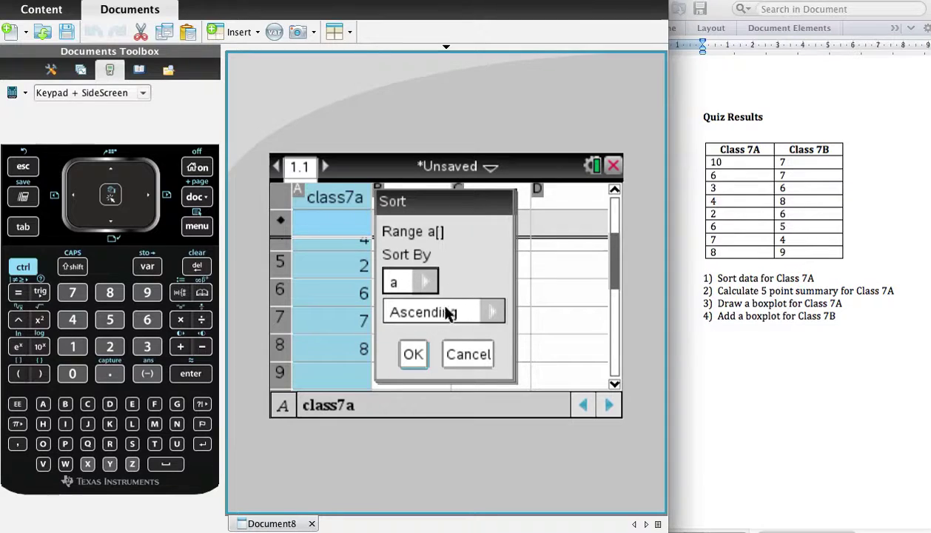
click(414, 354)
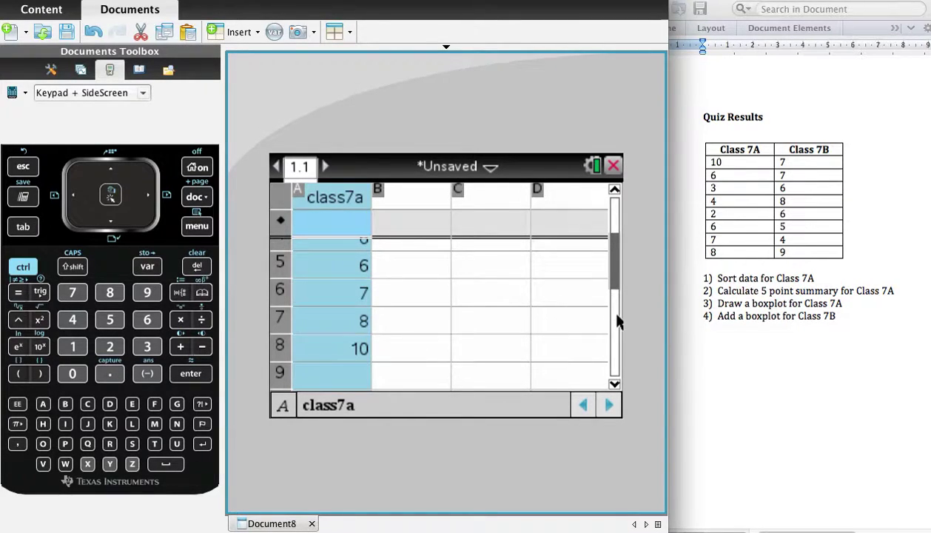
drag(612, 260, 608, 210)
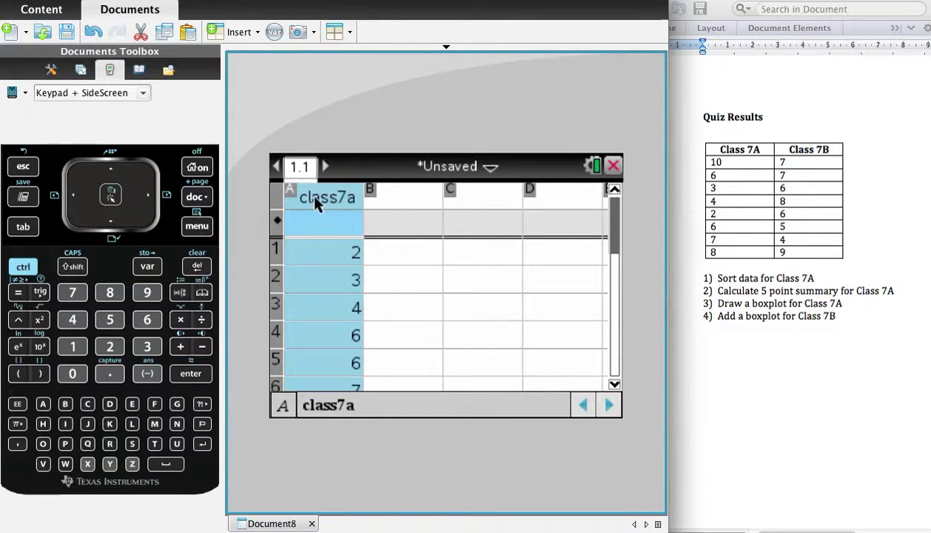
click(298, 254)
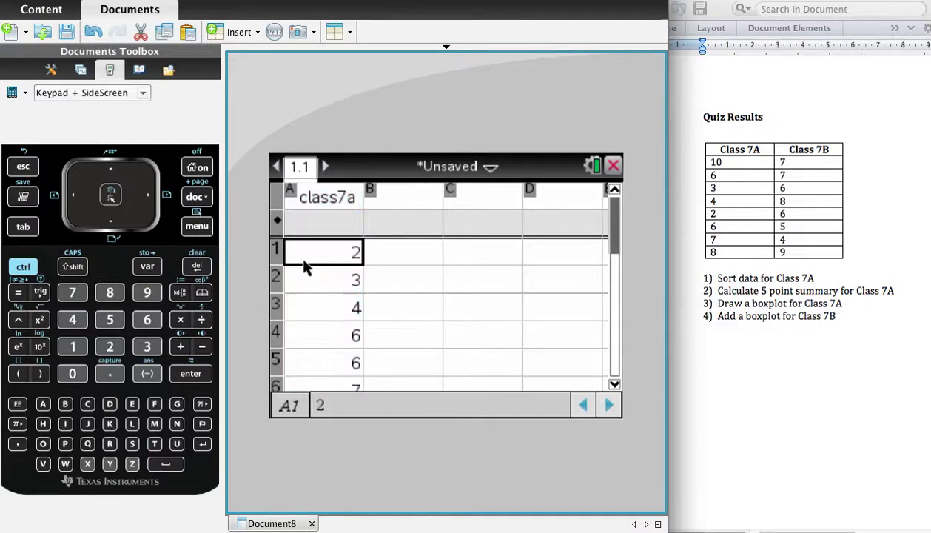
click(205, 230)
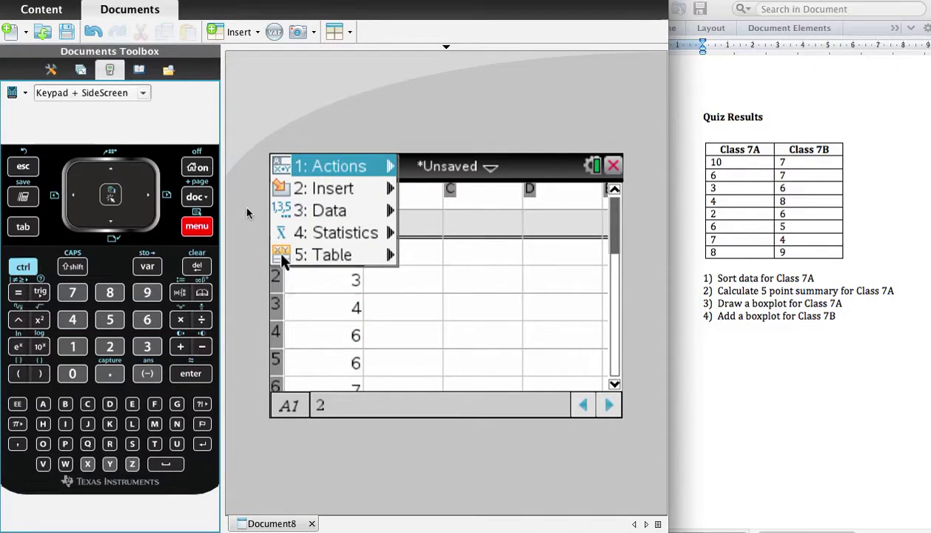
mouse_move(316, 235)
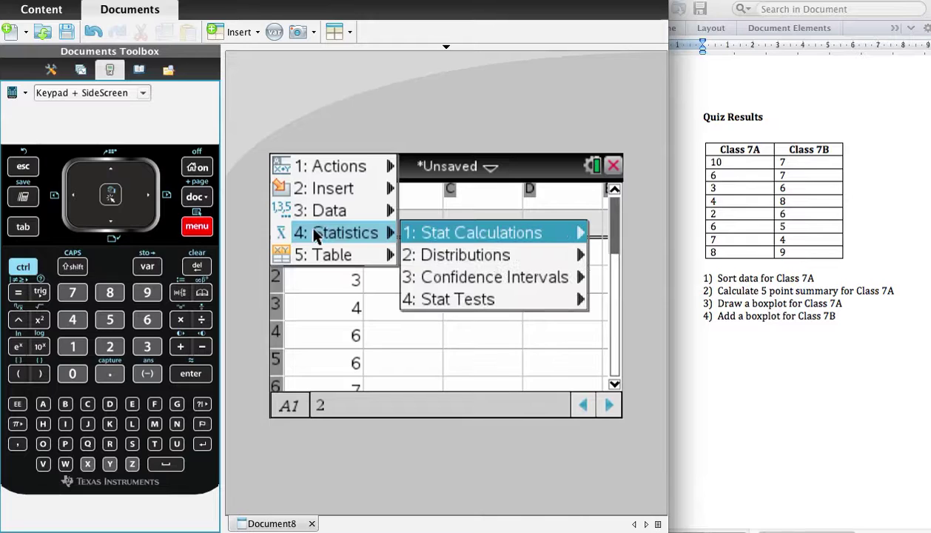
click(439, 219)
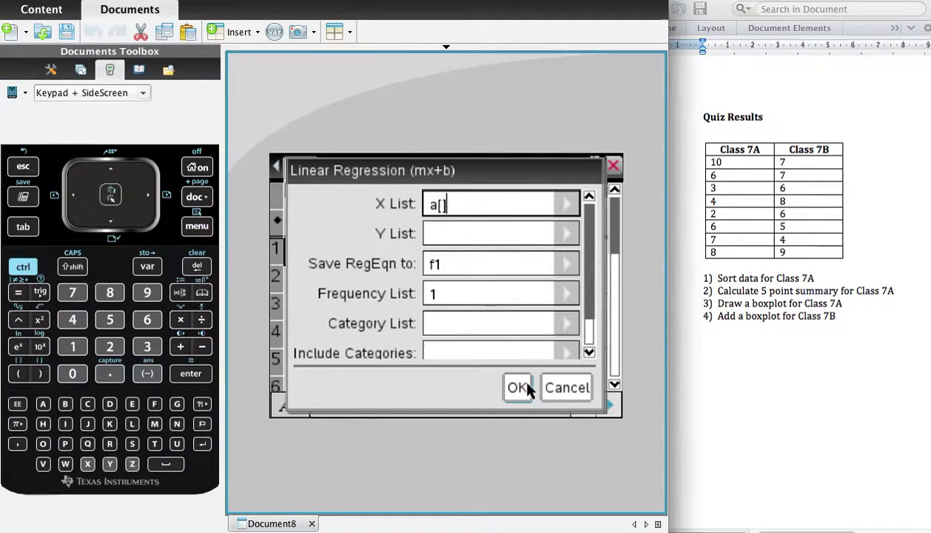
click(557, 386)
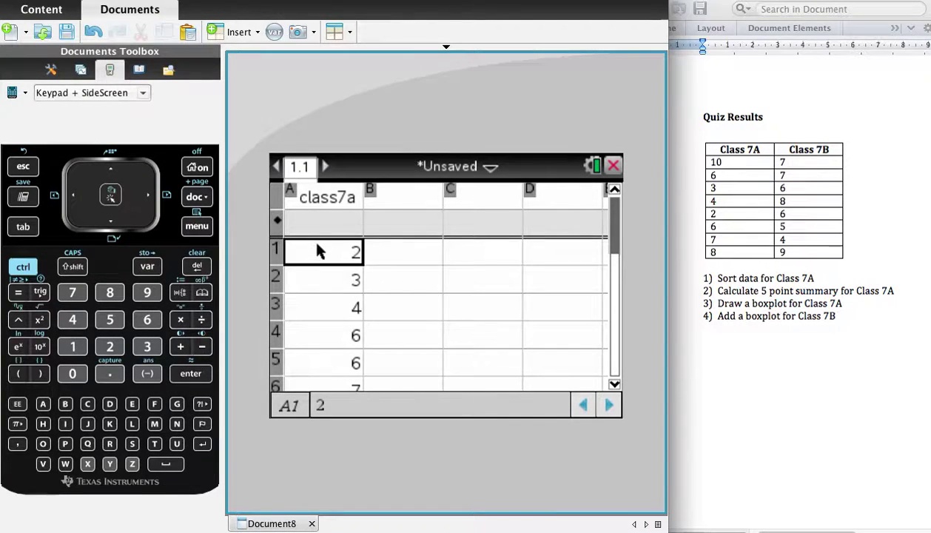
Step: Run One-Variable Statistics on one list, class7a, with frequency 1, output from column B
click(201, 228)
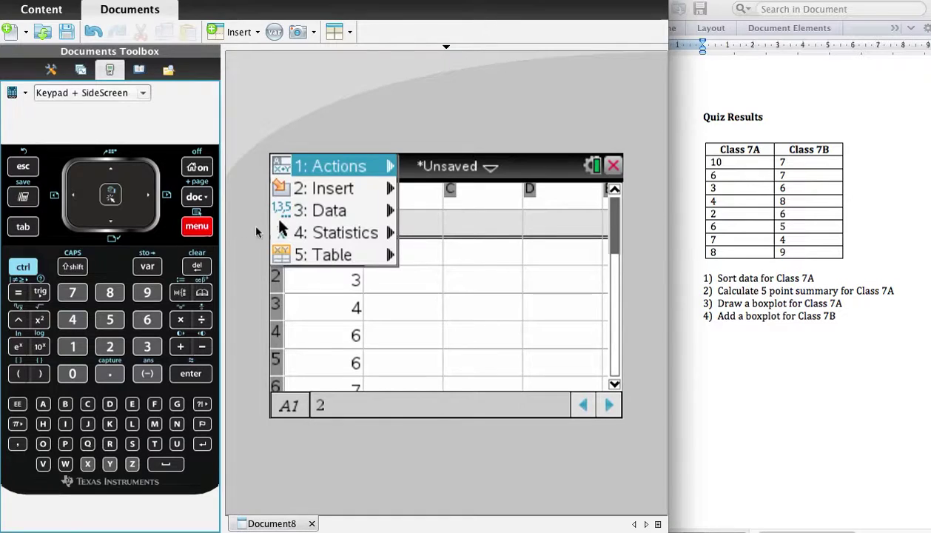
click(325, 233)
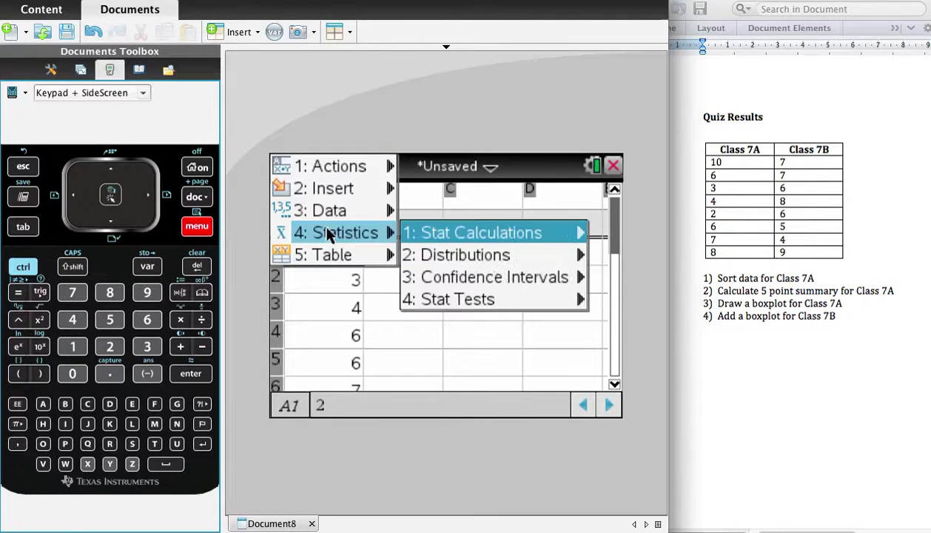
click(425, 232)
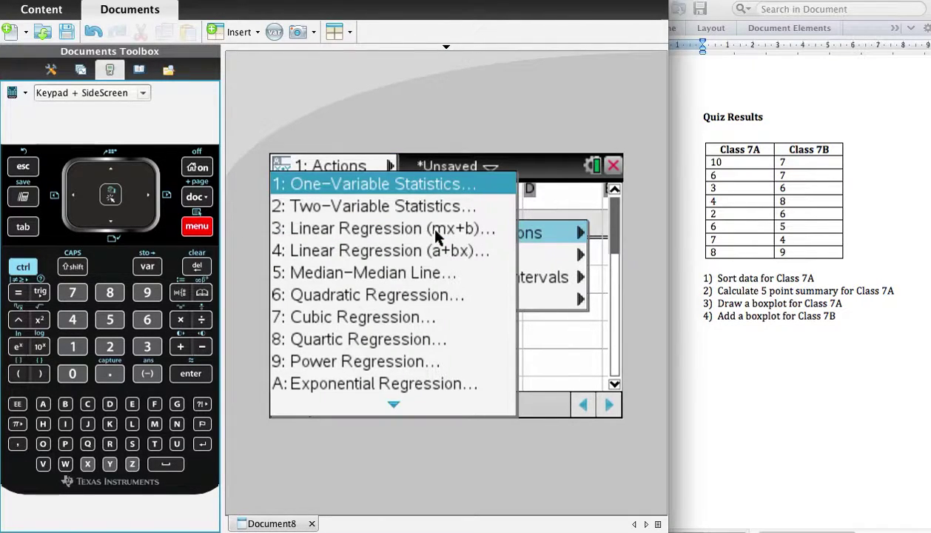
click(411, 185)
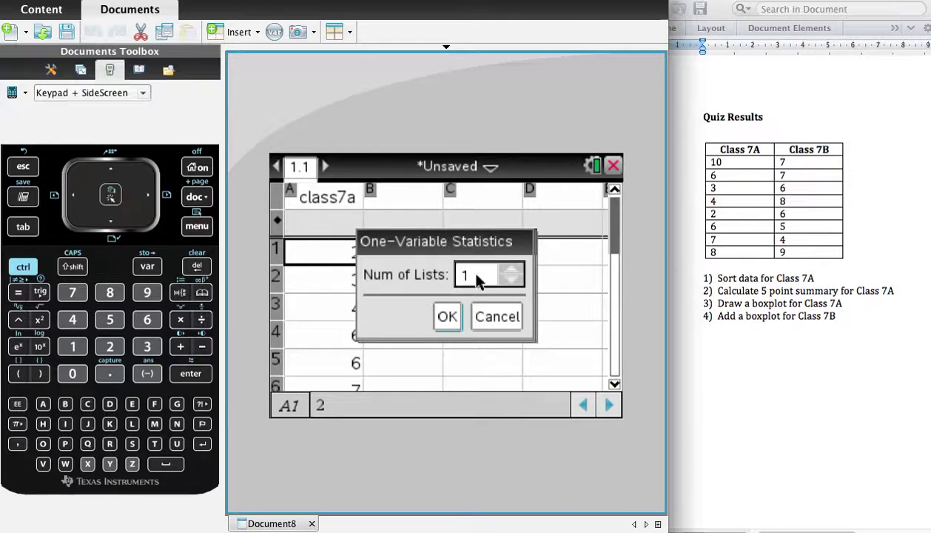
click(447, 316)
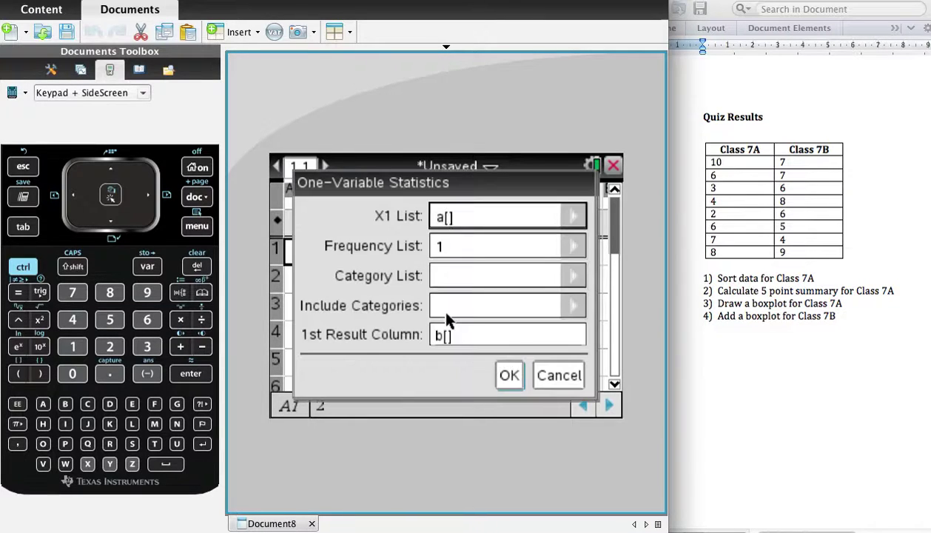
click(575, 216)
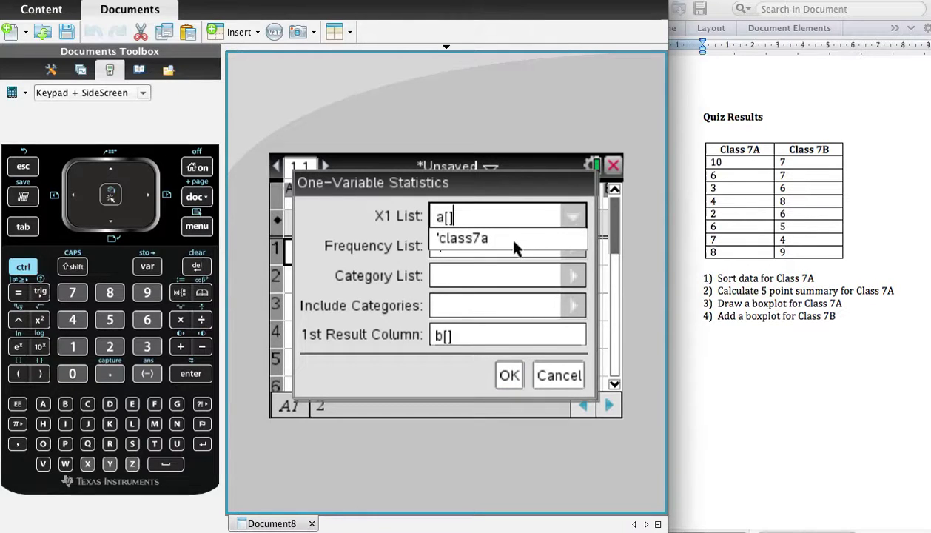
click(464, 237)
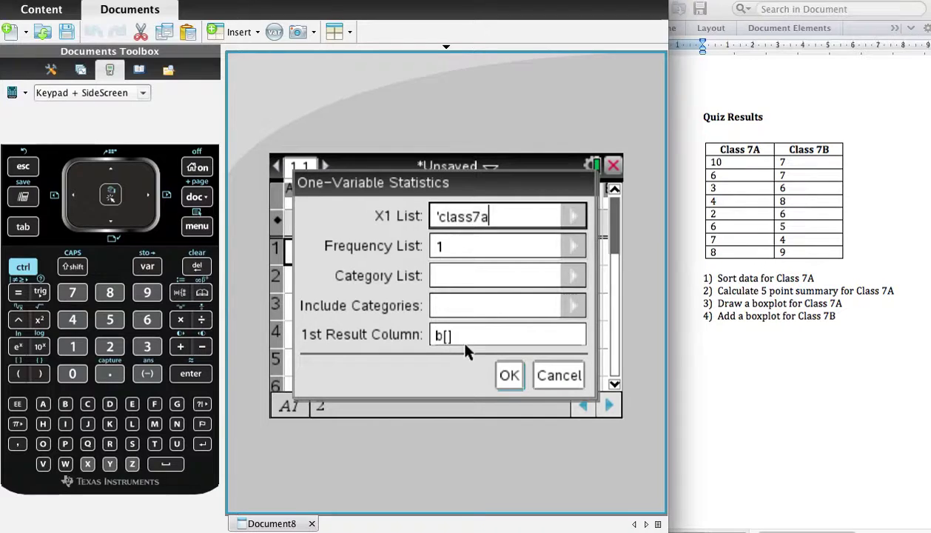
click(509, 376)
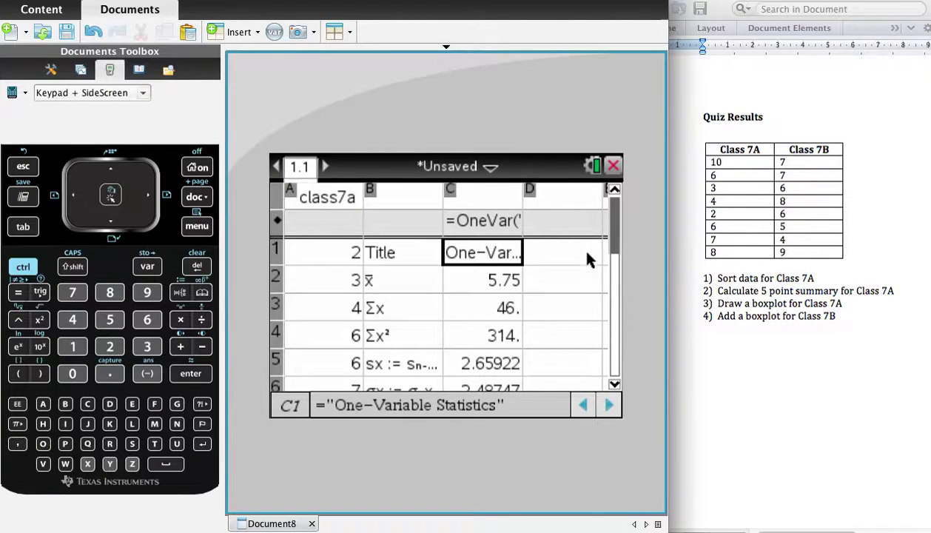
Step: Scroll the results to read class7a's min 2, Q1 3.5, median 6, Q3 7.5, max 10
scroll(613, 238, down, 2)
scroll(614, 238, up, 2)
drag(617, 226, 616, 267)
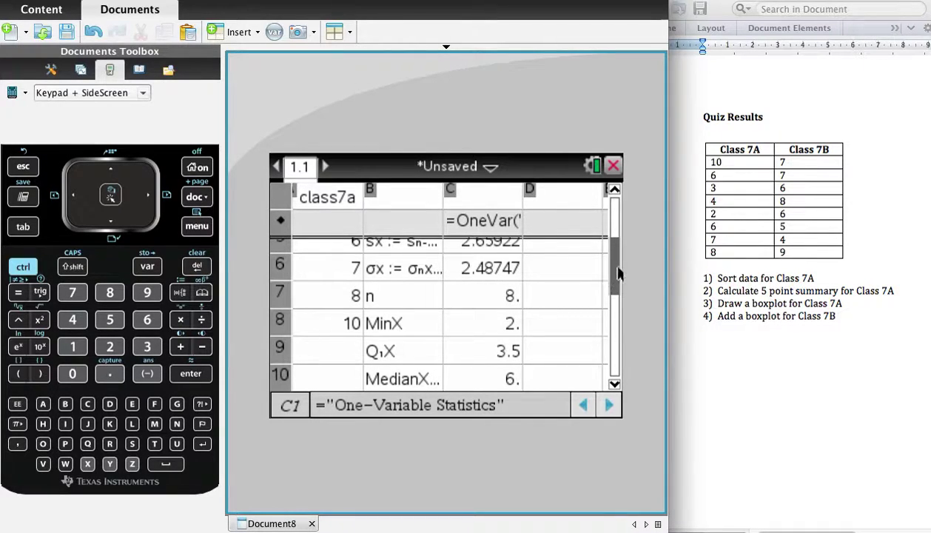
mouse_move(618, 274)
mouse_down()
mouse_move(618, 296)
mouse_move(617, 275)
mouse_up()
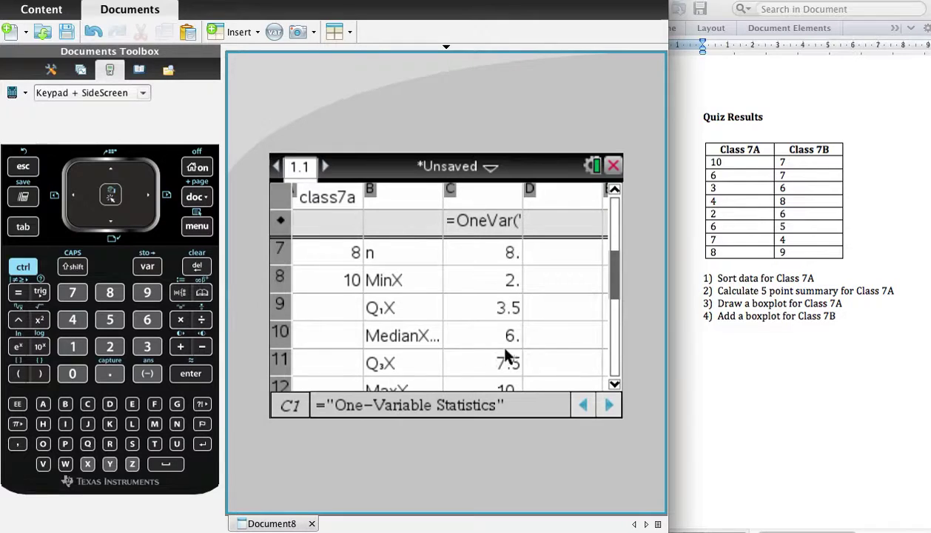
drag(613, 287, 613, 298)
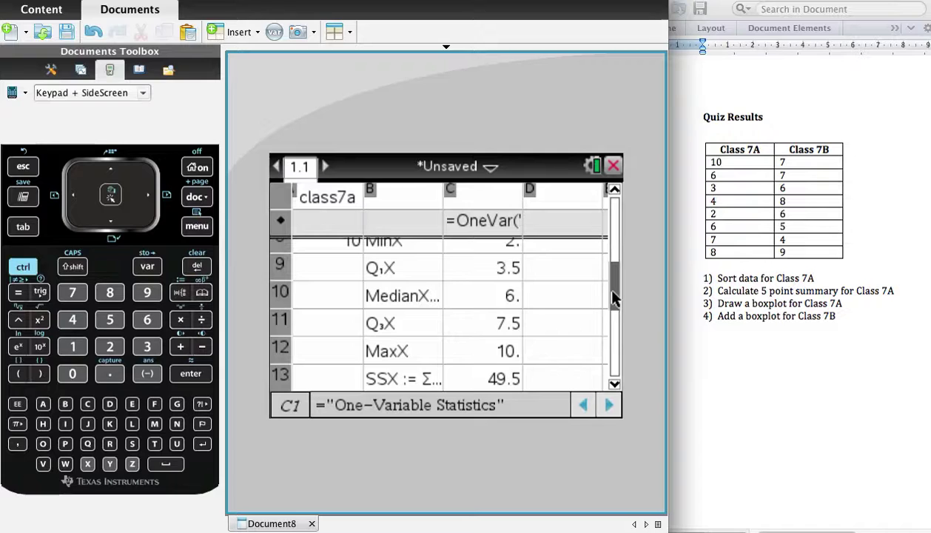
click(197, 167)
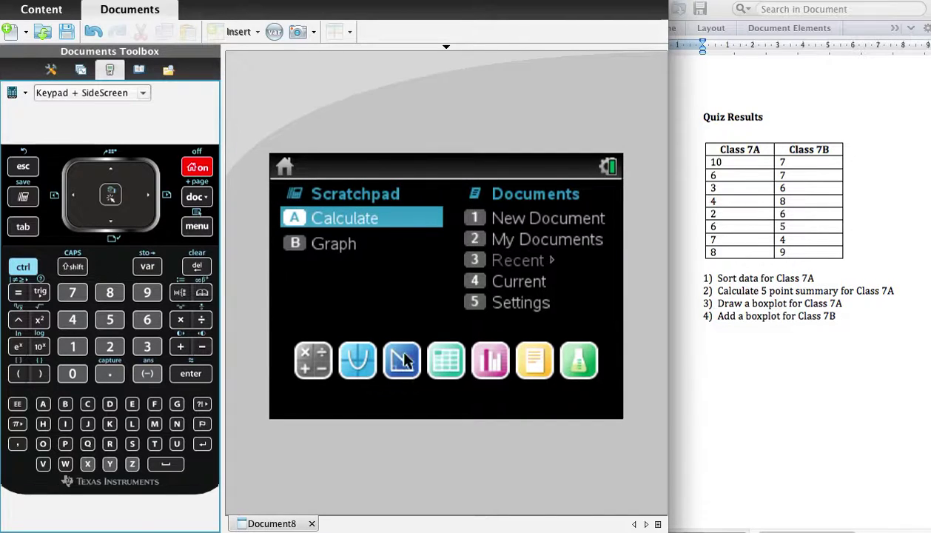
Step: Add a Data & Statistics page with class7a plotted as dots along the horizontal axis
click(489, 365)
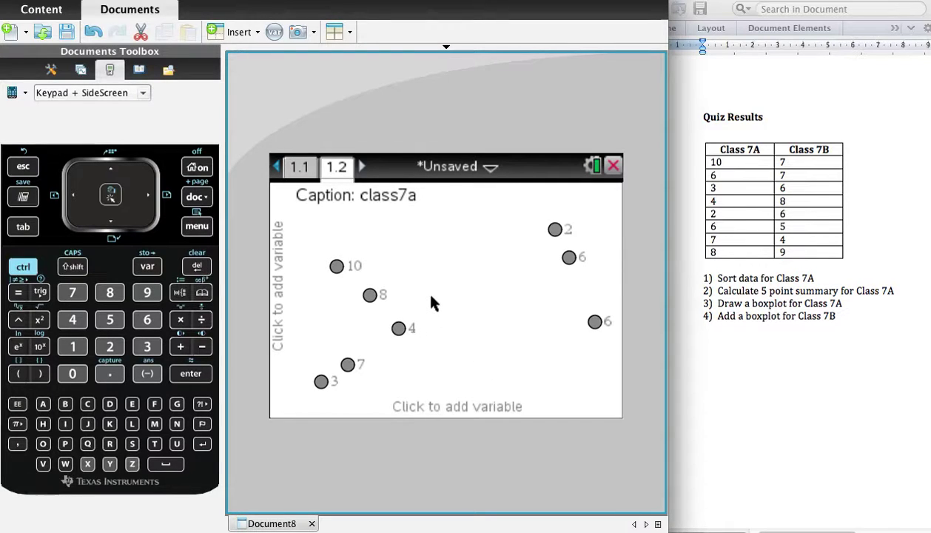
click(438, 409)
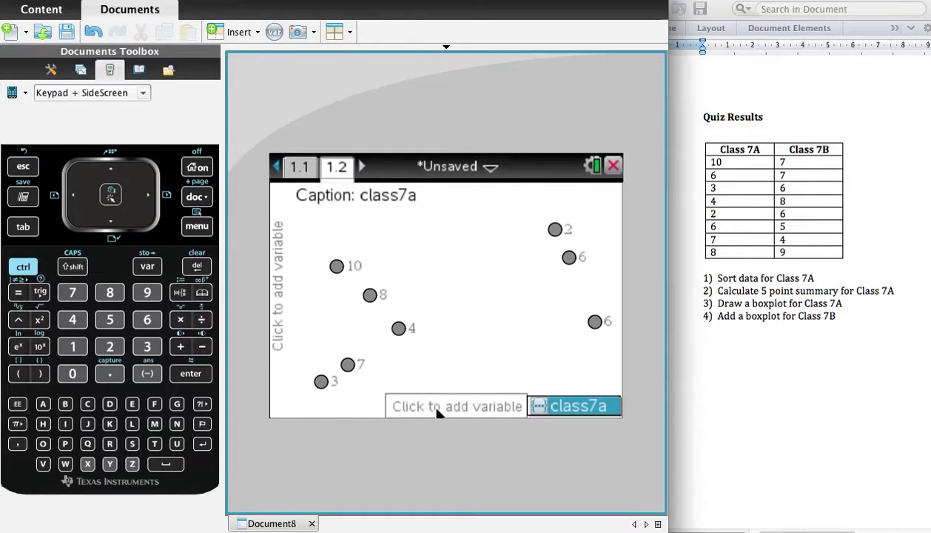
click(567, 404)
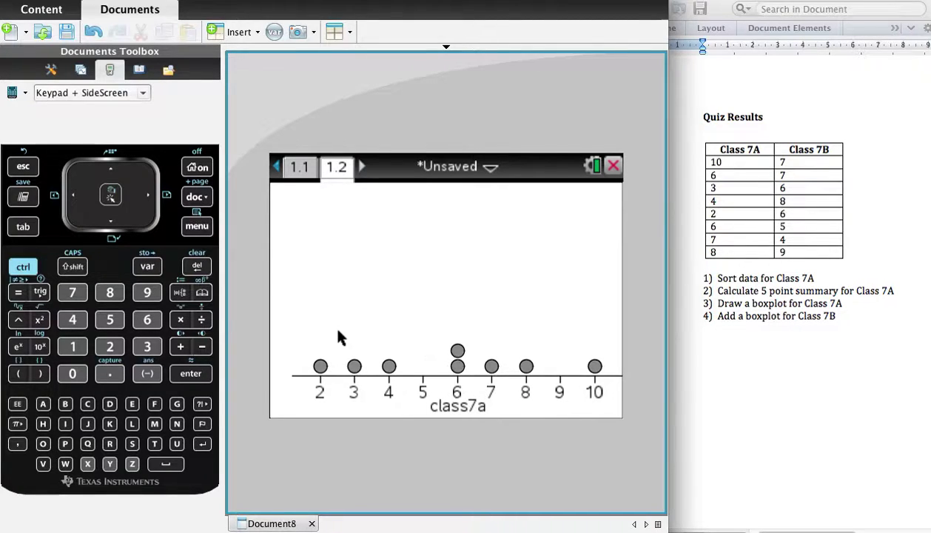
Step: Change the class7a plot type to Box Plot
click(196, 229)
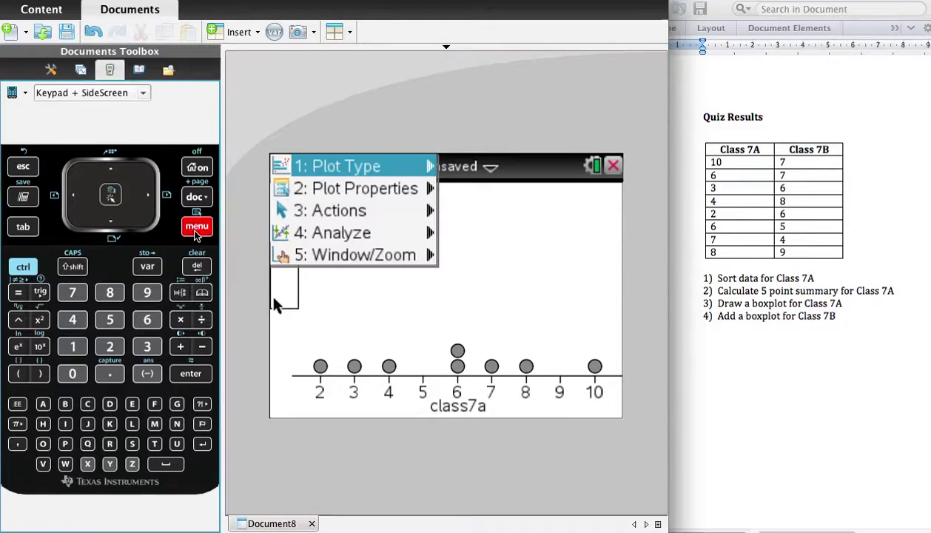
click(315, 170)
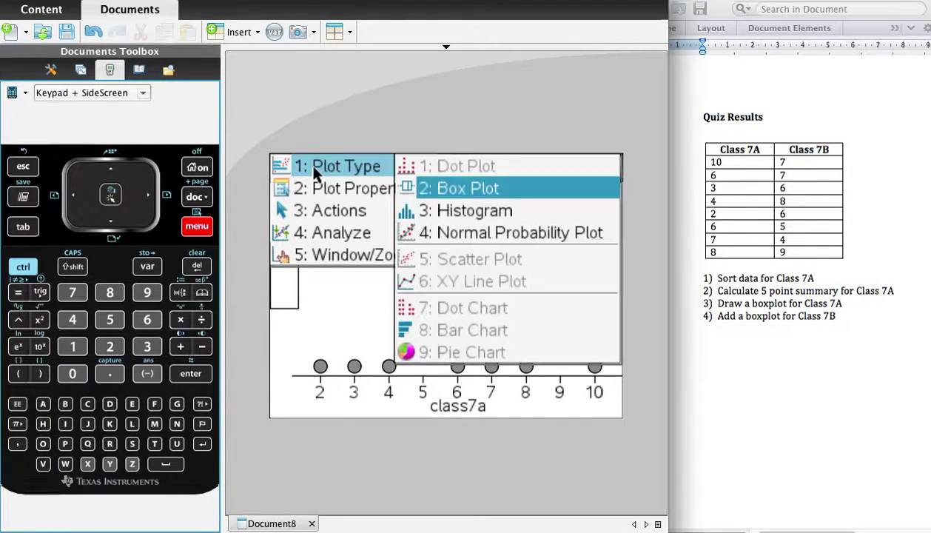
click(462, 185)
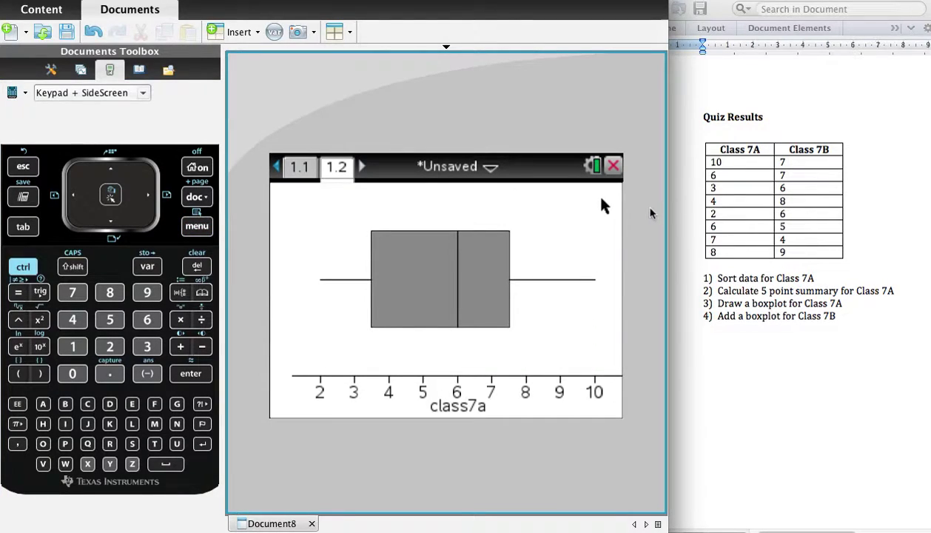
Step: Read the box plot's Q1, median, Q3 and max, then return to spreadsheet page 1.1
mouse_move(597, 280)
mouse_move(508, 283)
mouse_move(365, 285)
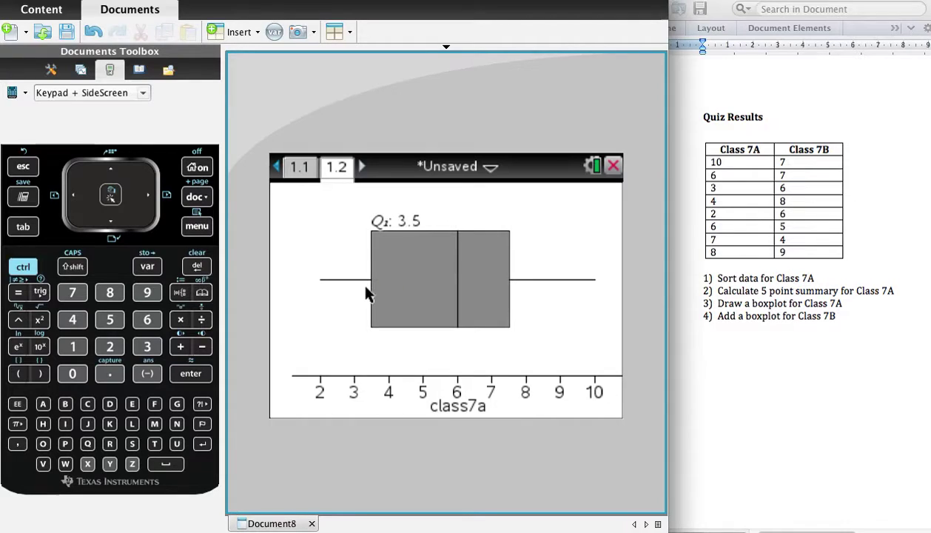
mouse_move(325, 280)
click(299, 167)
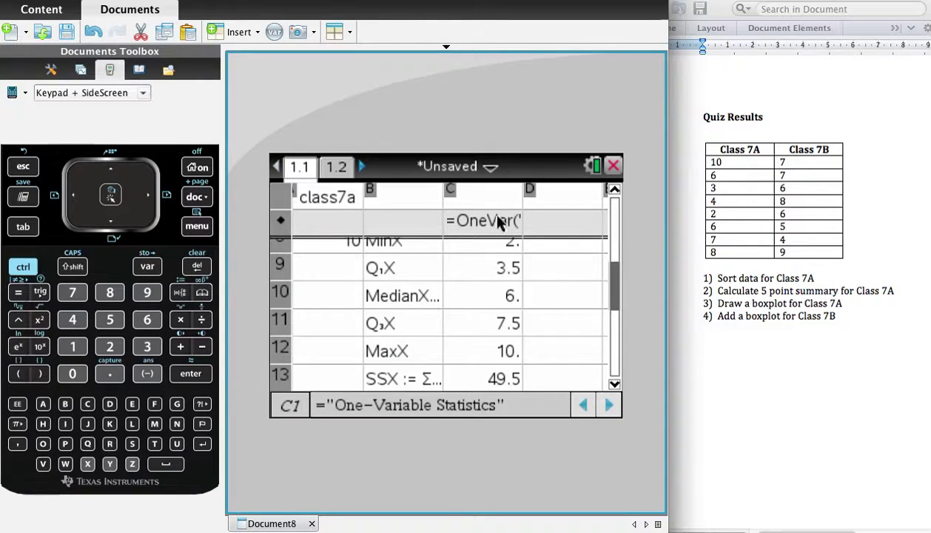
Step: Name column D class7b
click(559, 201)
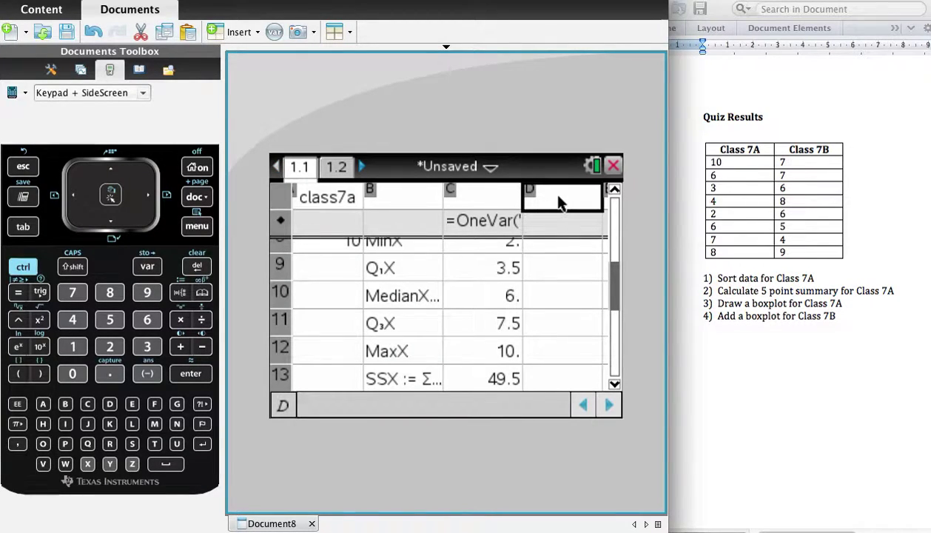
text(class7b)
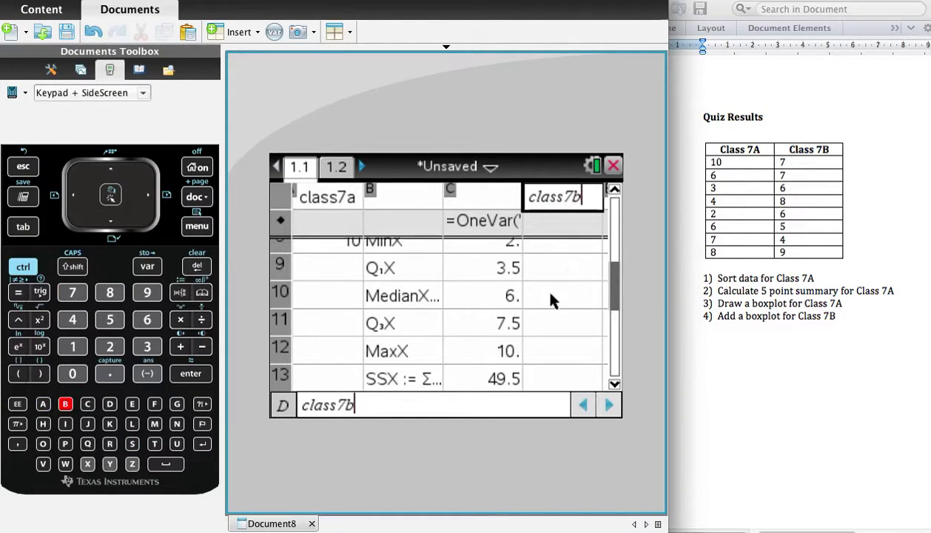
key(Return)
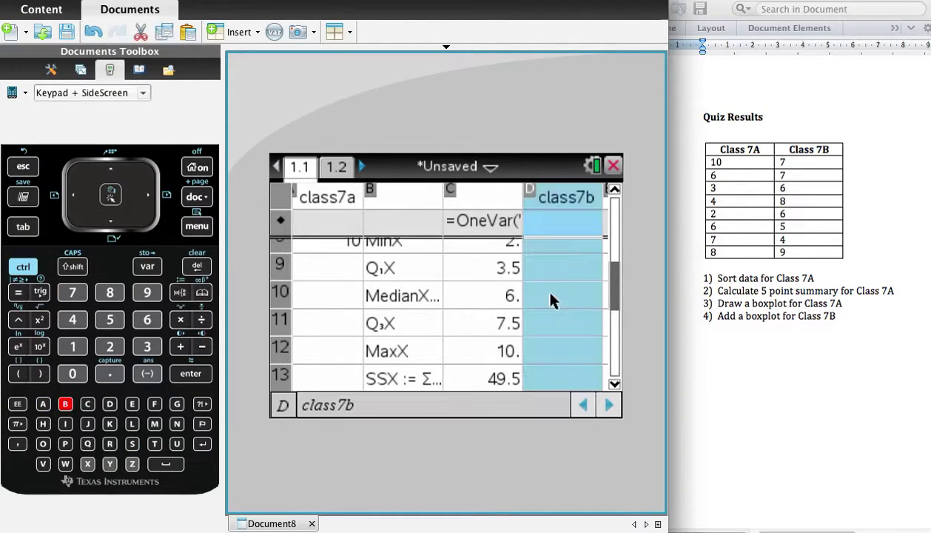
click(589, 277)
drag(616, 290, 615, 201)
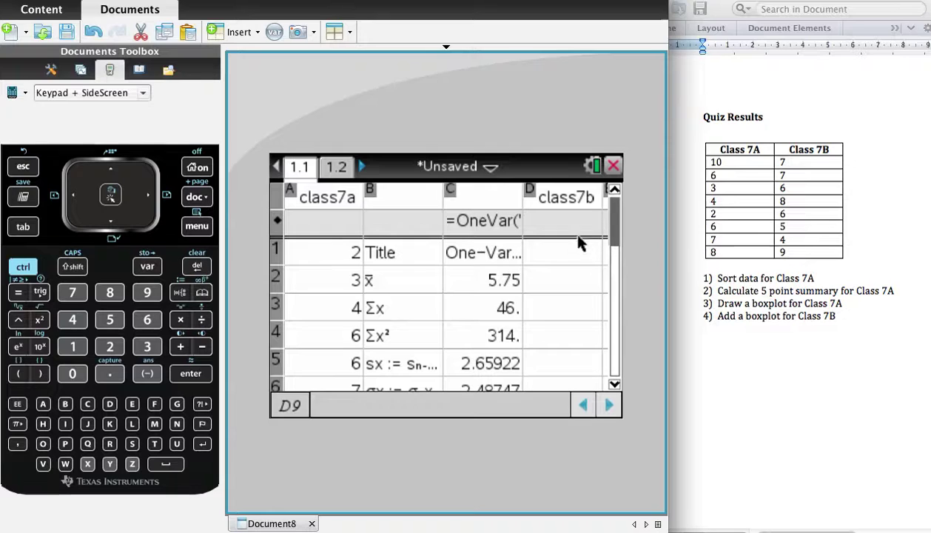
Step: Enter the Class 7B scores 7, 7, 6, 8, 6, 5, 4, 9 down column D
click(564, 254)
text(7)
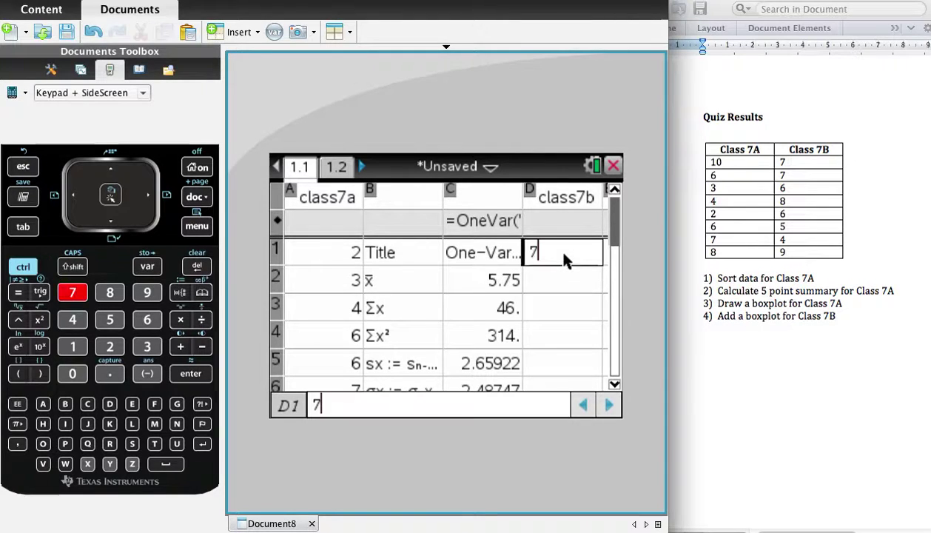
key(Return)
text(7)
key(Return)
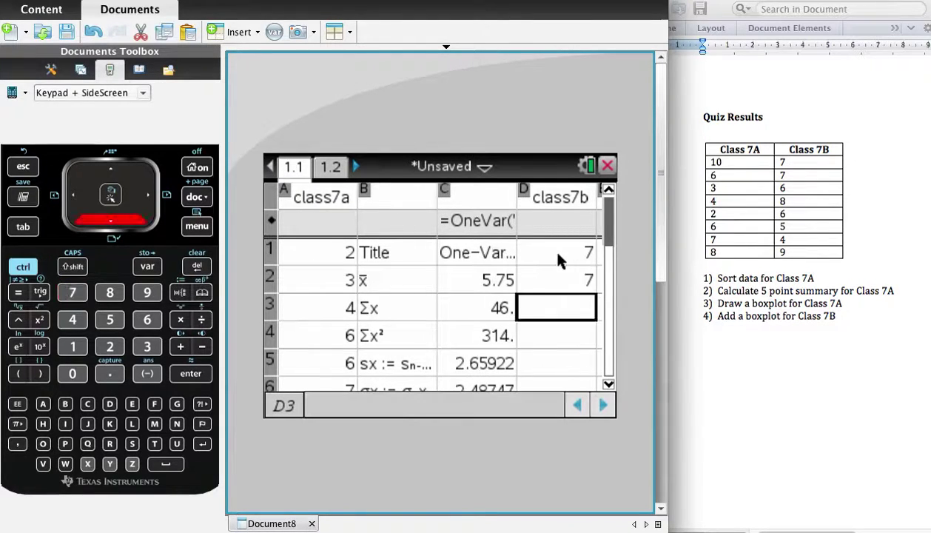
text(6)
key(Return)
text(8)
key(Return)
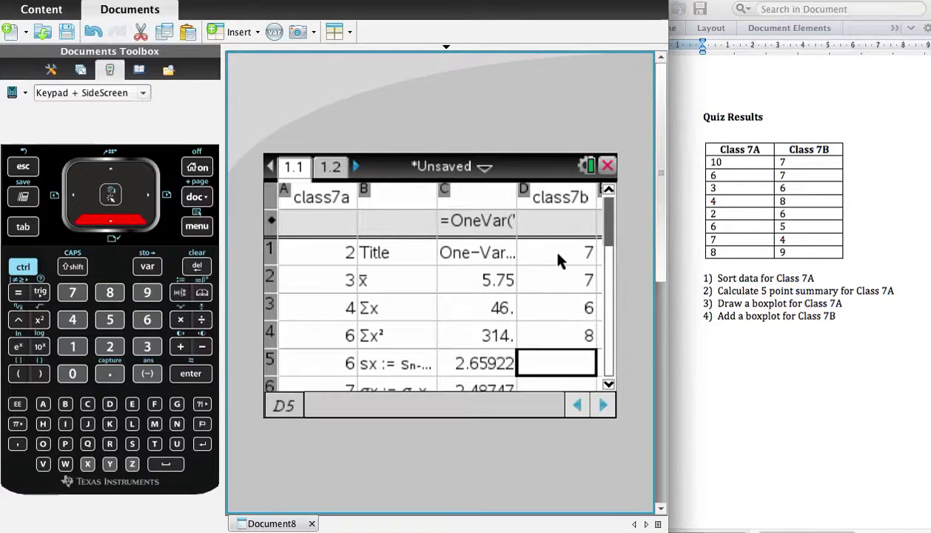
text(6)
key(Return)
text(5)
key(Return)
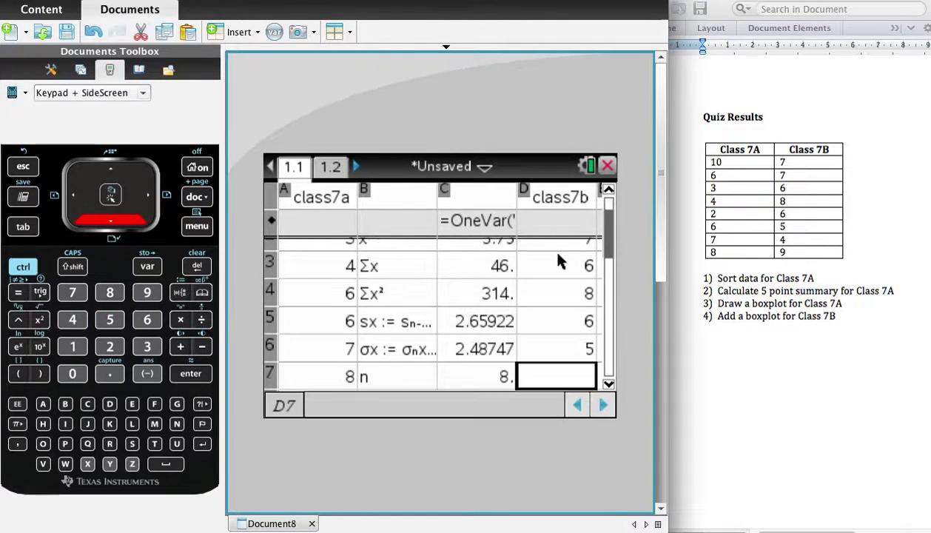
text(4)
key(Return)
text(9)
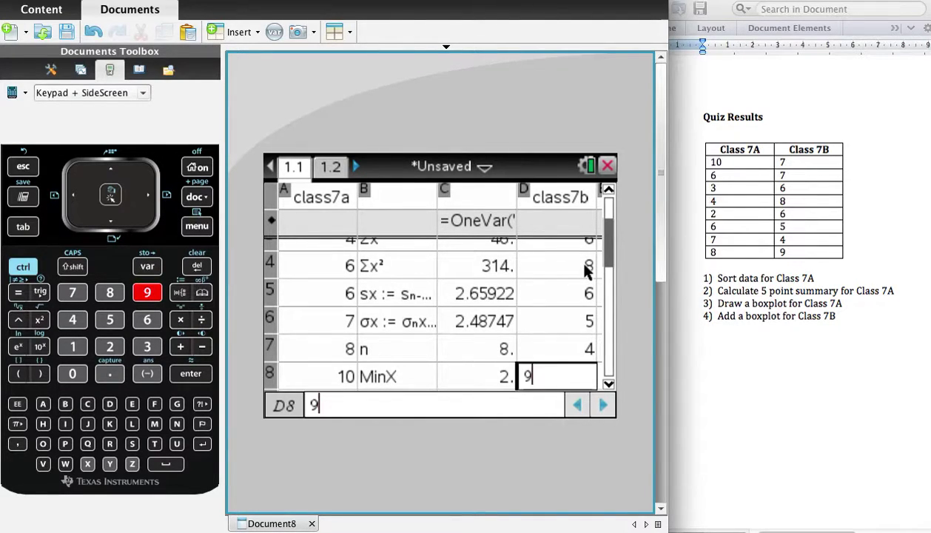
Step: On page 1.2, add class7b as an extra X variable beside the class7a box plot
click(331, 167)
mouse_move(418, 252)
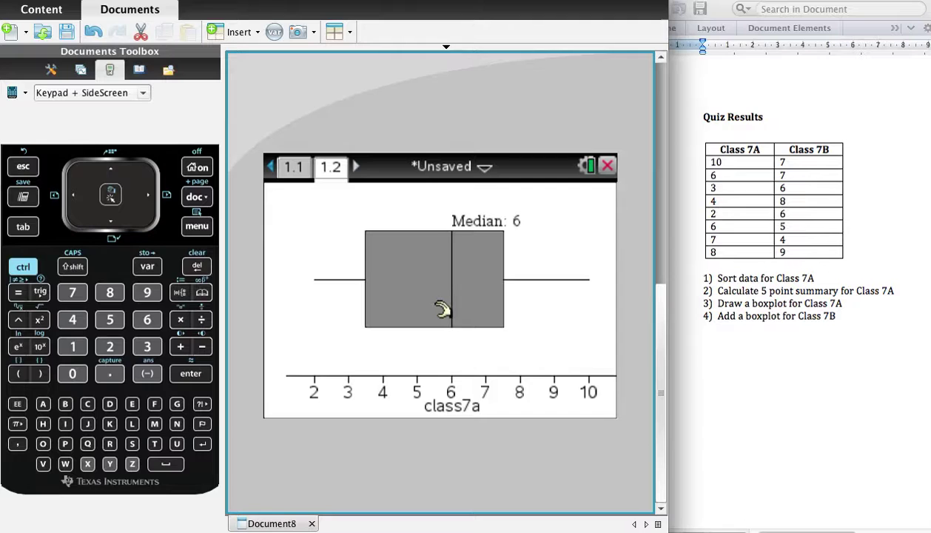
click(202, 228)
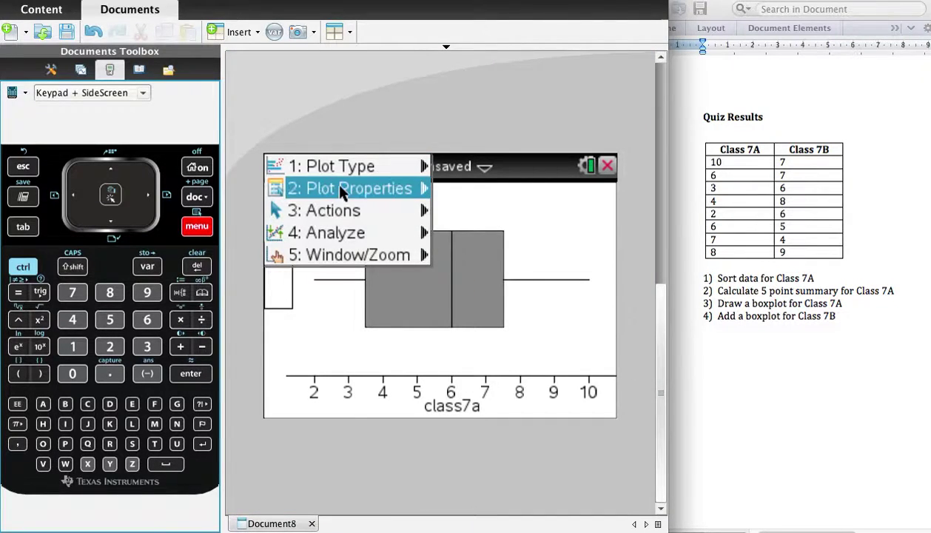
mouse_move(341, 191)
scroll(415, 201, down, 1)
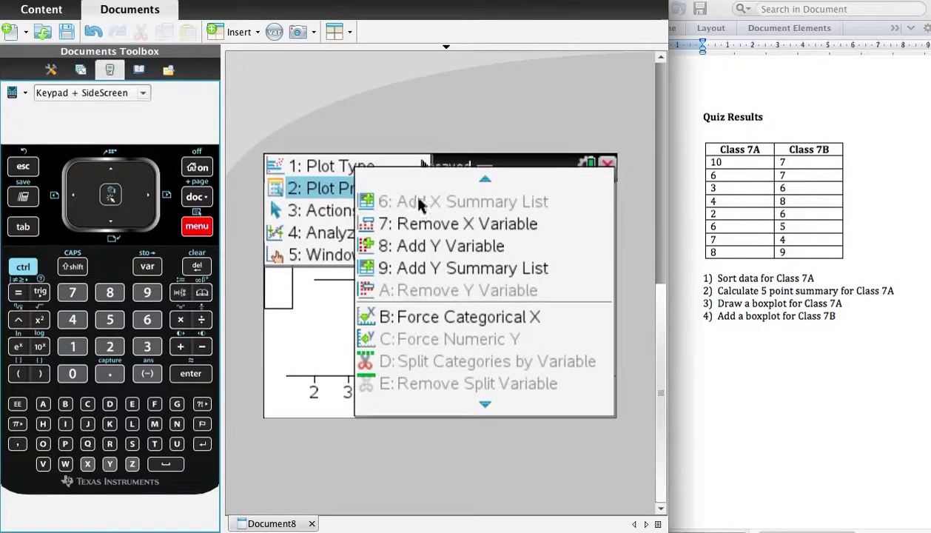
scroll(443, 193, up, 1)
click(482, 203)
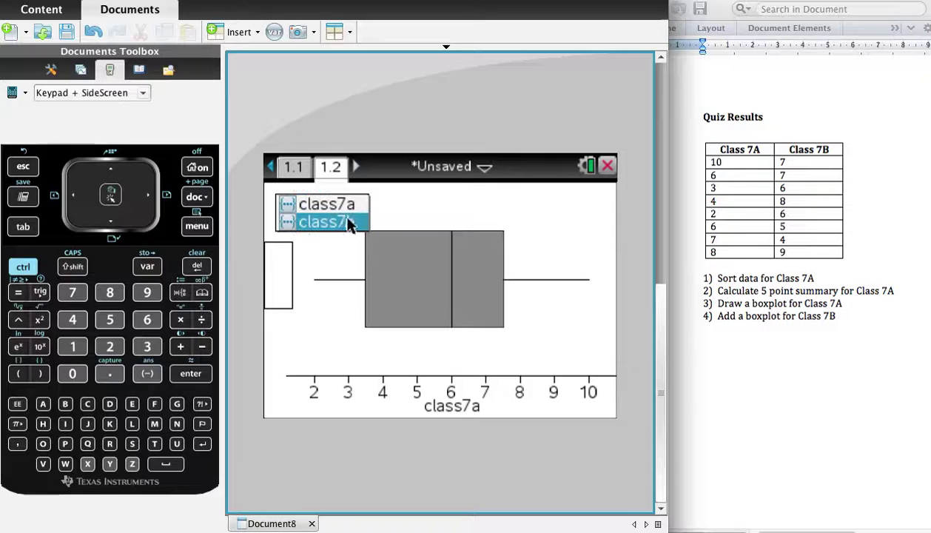
click(340, 225)
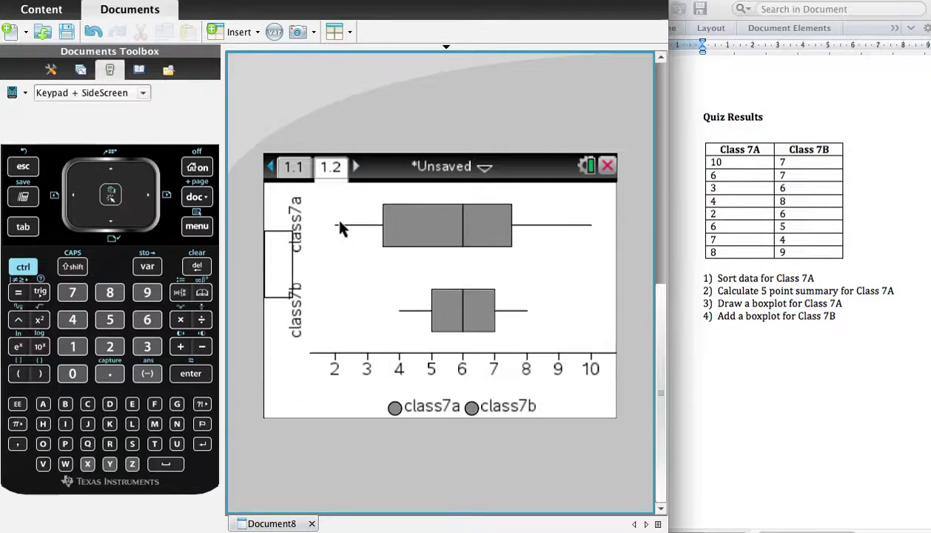